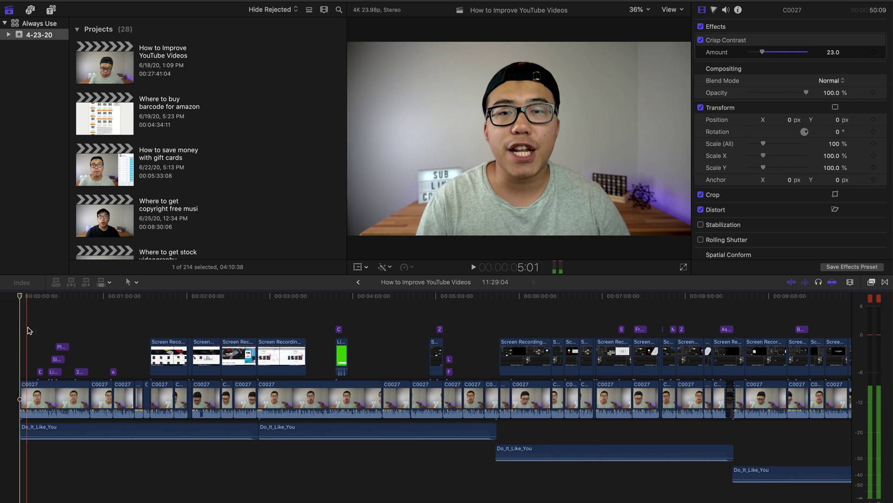
Step: Play the timeline from about 0:12 to review the existing title overlays near the start
{"action": "left_click", "coordinate": [37, 334]}
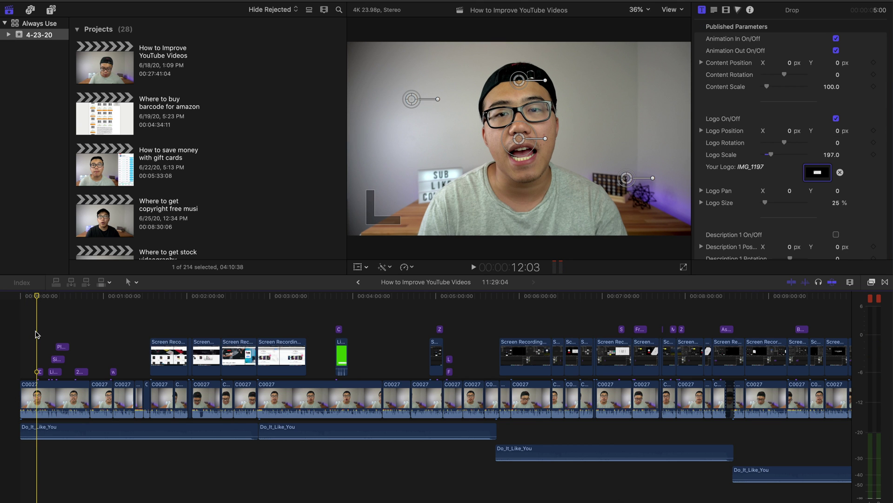
{"action": "key", "text": "XF86AudioMute"}
{"action": "key", "text": "space"}
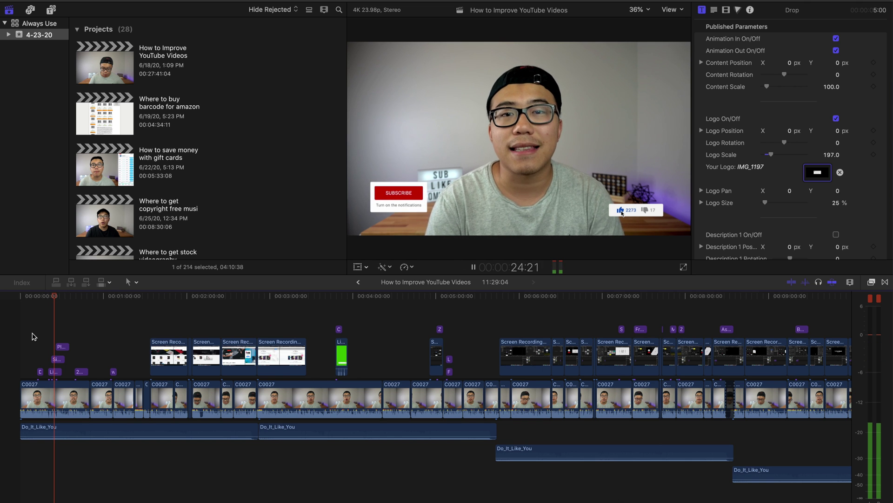
{"action": "key", "text": "space"}
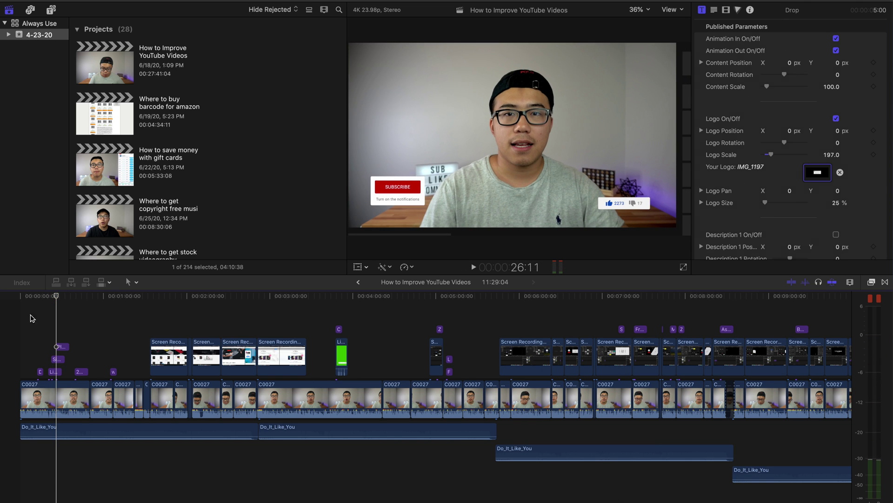
Step: Add the mTuber 2 Notifications title above the main footage at about 0:50 and play it back
{"action": "left_click", "coordinate": [53, 10]}
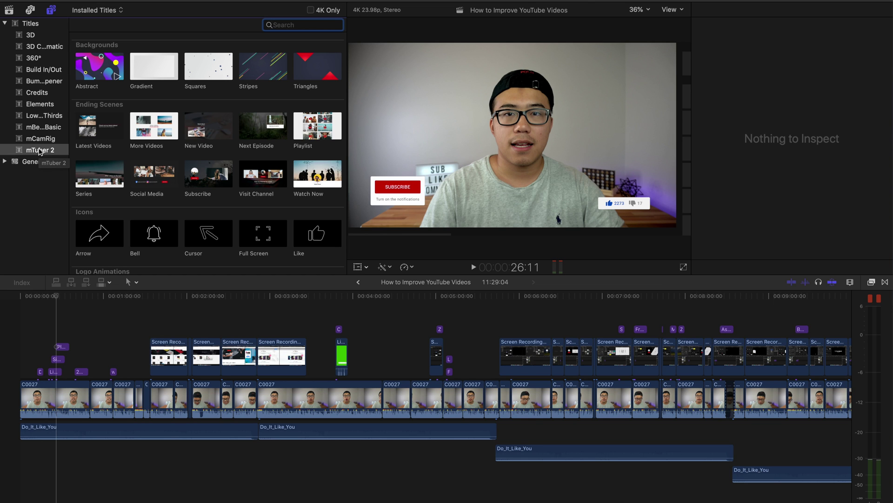
{"action": "scroll", "coordinate": [209, 154], "scroll_direction": "down", "scroll_amount": 10}
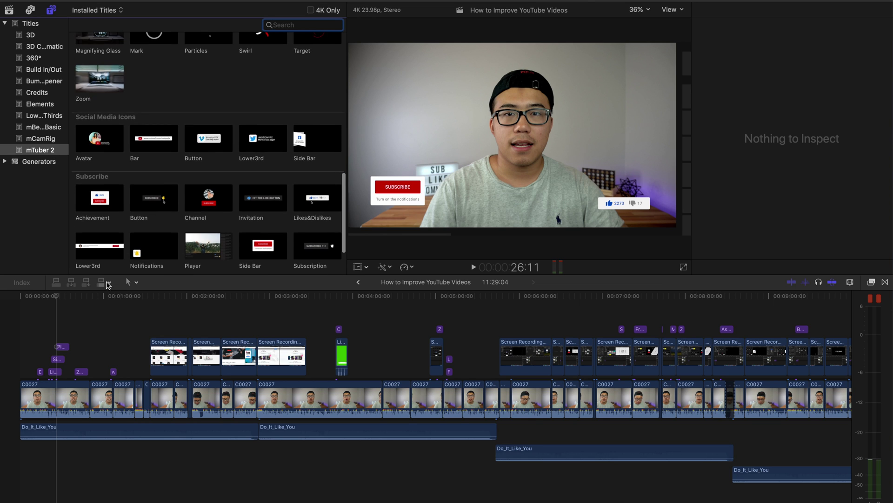
{"action": "left_click", "coordinate": [90, 328]}
{"action": "left_click", "coordinate": [138, 249]}
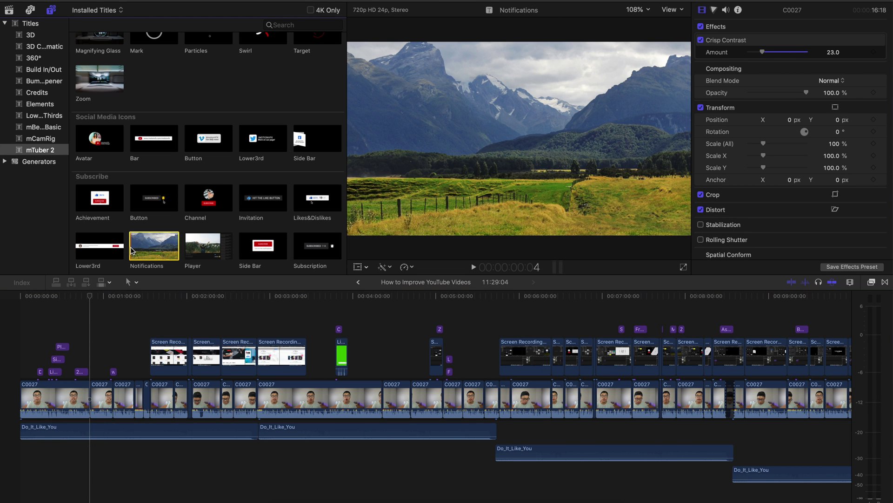
{"action": "left_click_drag", "start_coordinate": [136, 249], "coordinate": [91, 337]}
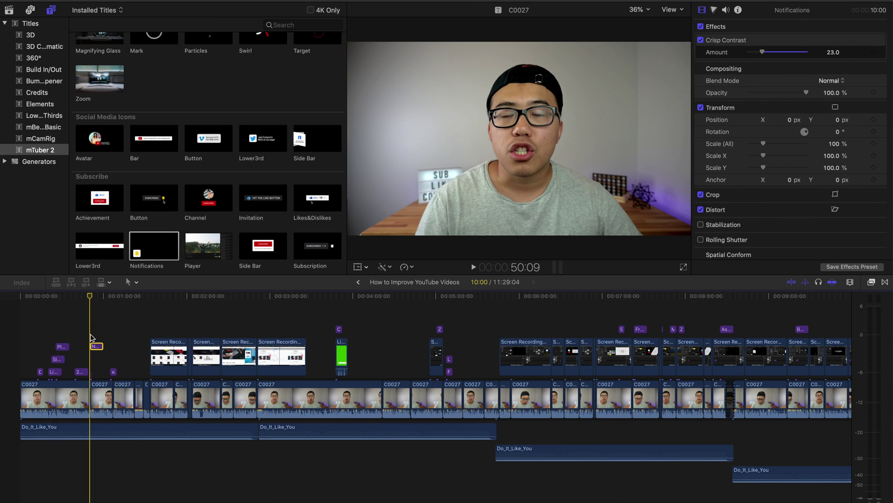
{"action": "left_click", "coordinate": [92, 336]}
{"action": "key", "text": "space"}
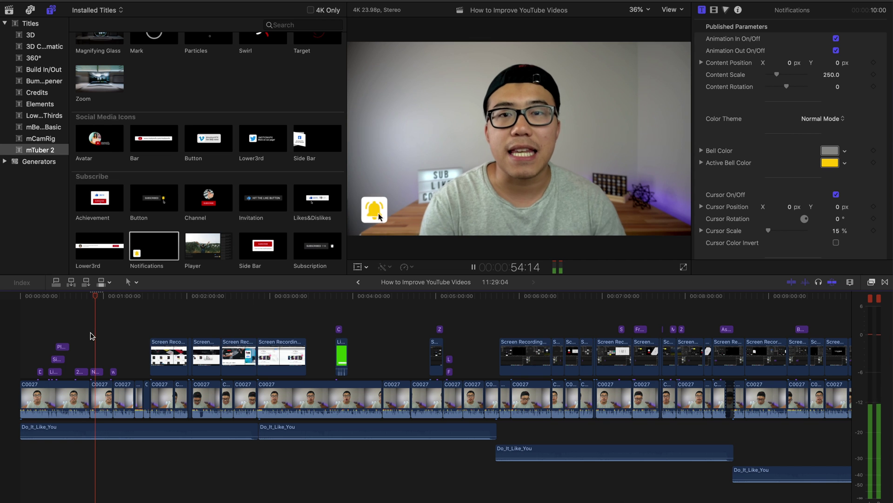
Step: Change the Notifications title's active bell color to bright red and preview its animation
{"action": "key", "text": "space"}
{"action": "left_click", "coordinate": [844, 163]}
{"action": "left_click_drag", "start_coordinate": [845, 198], "coordinate": [832, 178]}
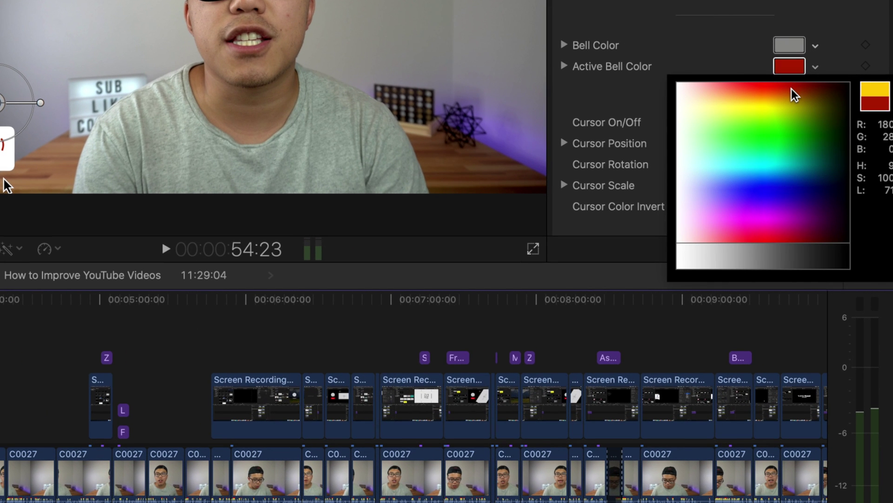
{"action": "left_click_drag", "start_coordinate": [795, 95], "coordinate": [819, 89]}
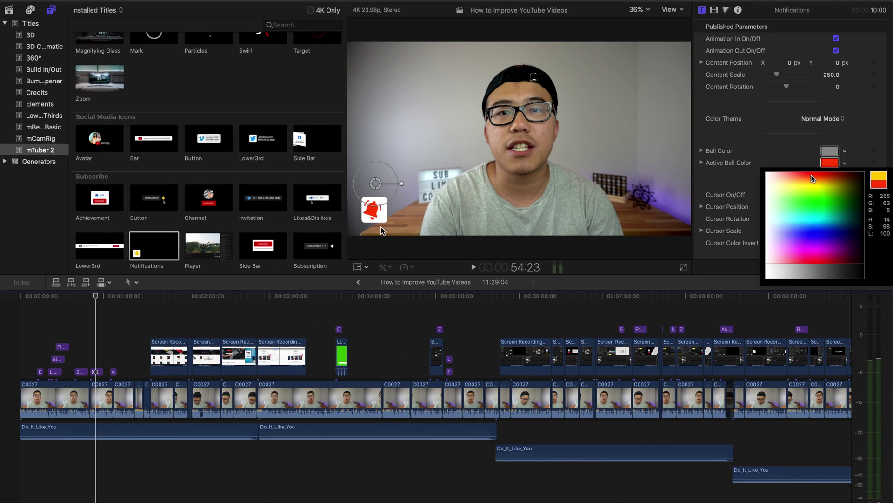
{"action": "left_click", "coordinate": [771, 115]}
{"action": "left_click", "coordinate": [504, 190]}
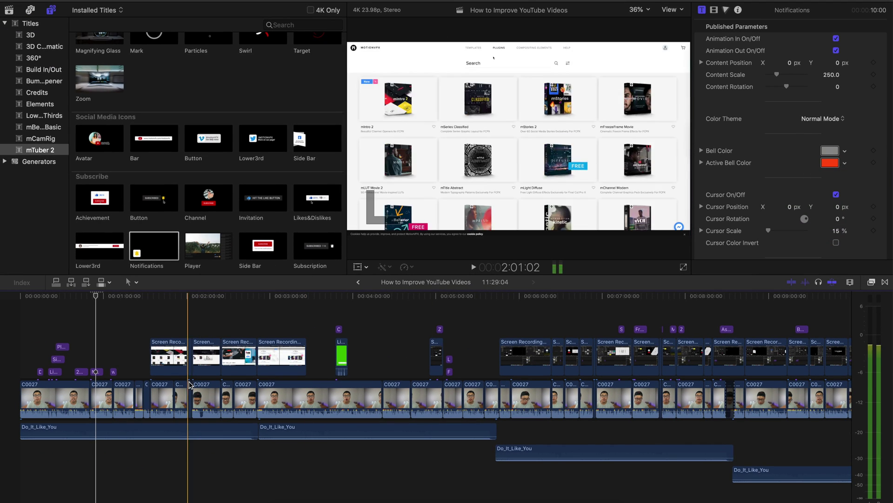
{"action": "left_click", "coordinate": [90, 343]}
{"action": "key", "text": "space"}
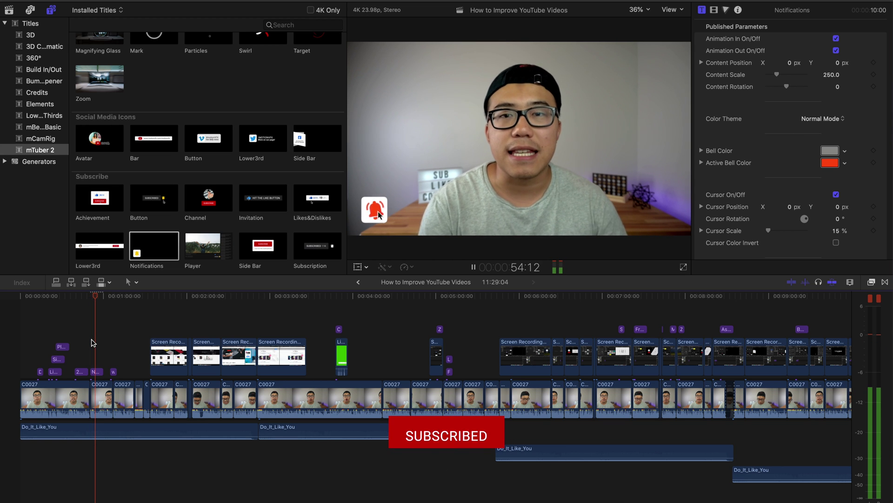
{"action": "key", "text": "space"}
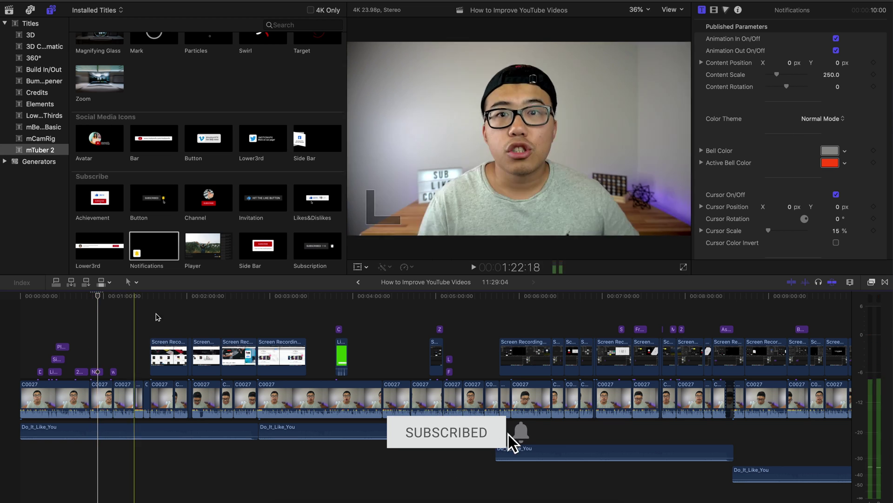
Step: Add the mTuber 2 Name title above the Notifications title at about 0:55 and set its title text to "Best YouTube Tips"
{"action": "scroll", "coordinate": [185, 229], "scroll_direction": "down", "scroll_amount": 3}
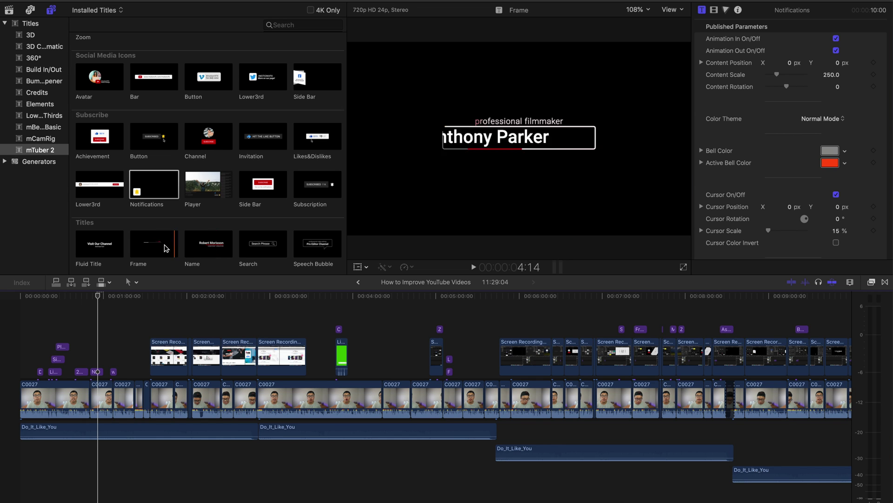
{"action": "left_click_drag", "start_coordinate": [199, 250], "coordinate": [96, 326]}
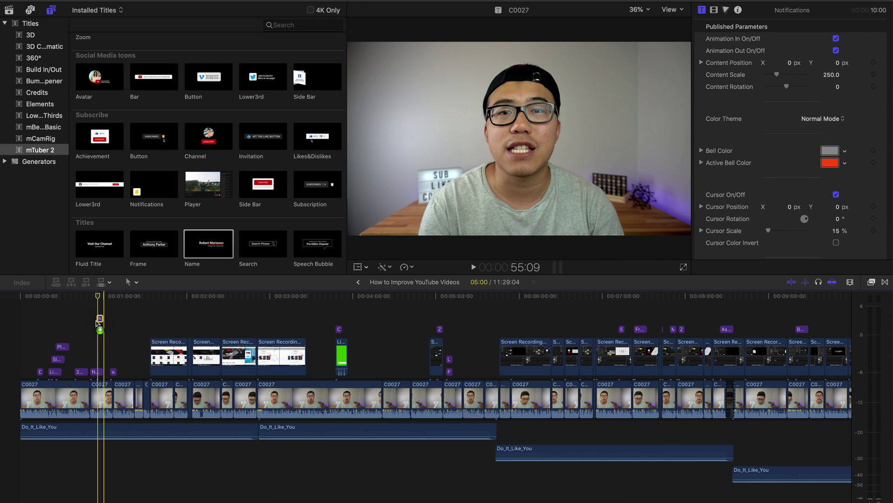
{"action": "key", "text": "space"}
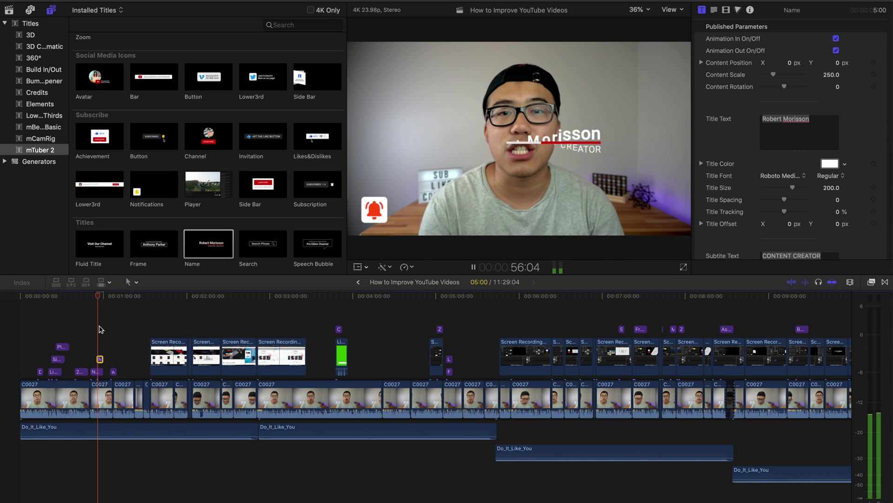
{"action": "triple_click", "coordinate": [818, 129]}
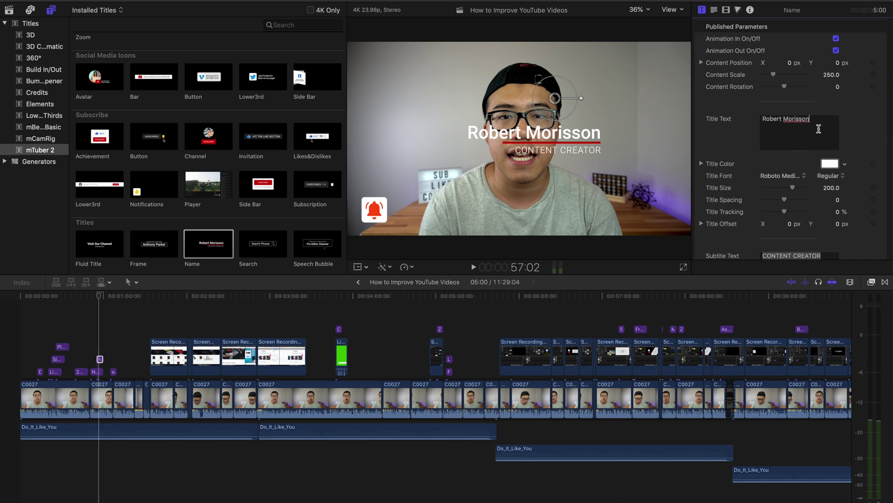
{"action": "type", "text": "Best "}
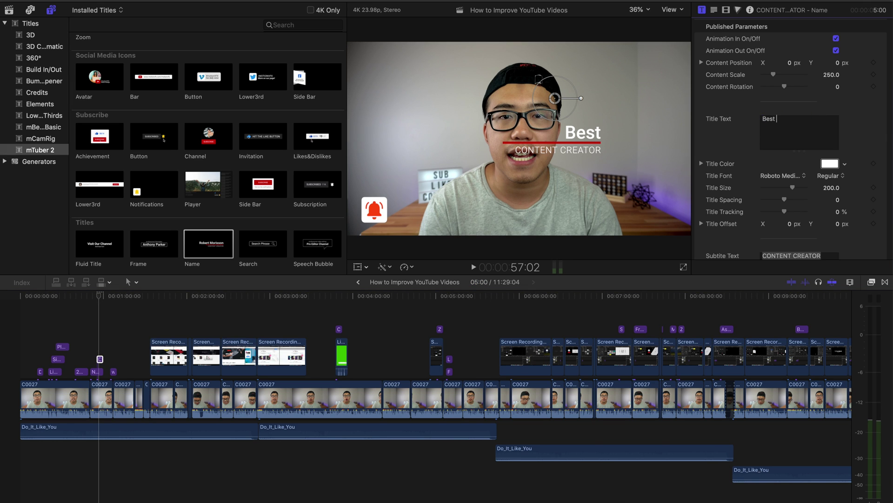
{"action": "type", "text": "YouTube "}
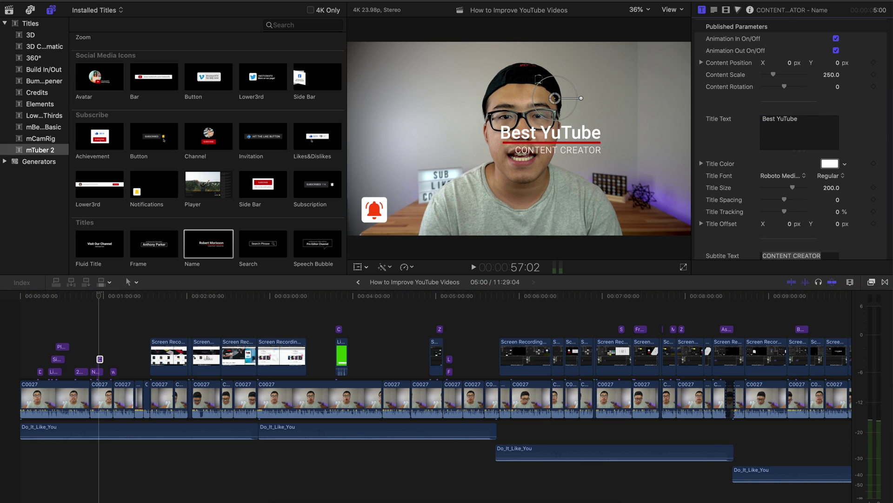
{"action": "type", "text": "Tips"}
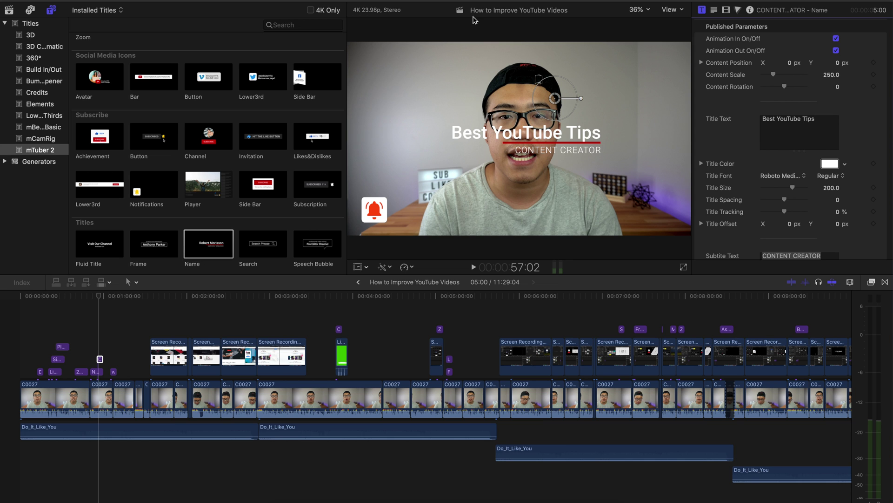
Step: Play the section around 3:47 to review the arrow title and the keyed like and subscribe overlay
{"action": "left_click", "coordinate": [90, 343]}
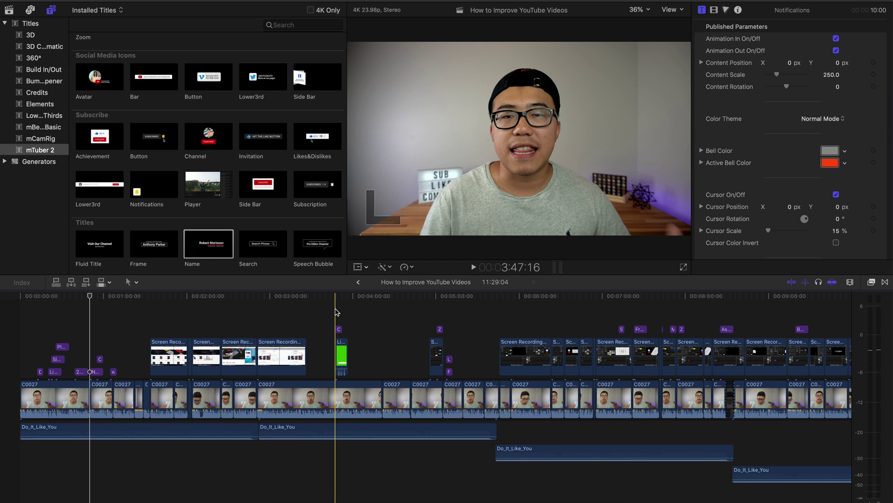
{"action": "left_click", "coordinate": [337, 311]}
{"action": "key", "text": "space"}
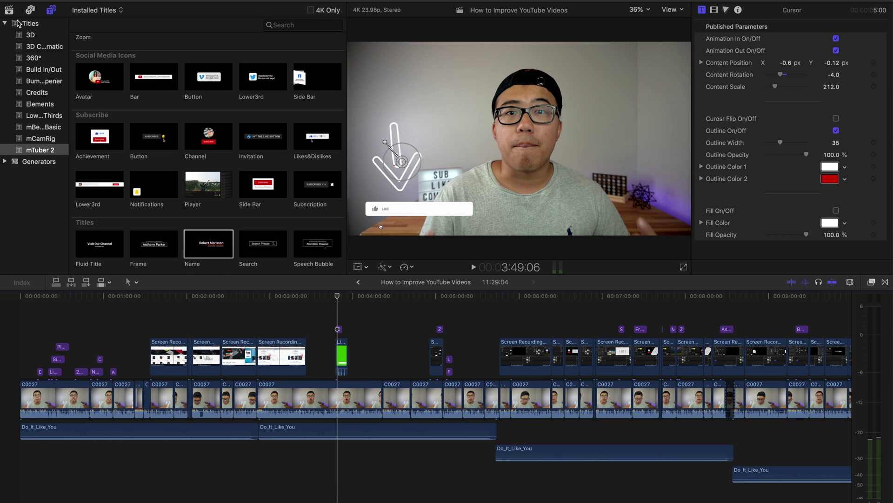
Step: Place the green-screen Like Share Subscribe clip from the event above the main footage at about 4:12 and play it back
{"action": "left_click", "coordinate": [11, 9]}
{"action": "scroll", "coordinate": [74, 77], "scroll_direction": "down", "scroll_amount": 15}
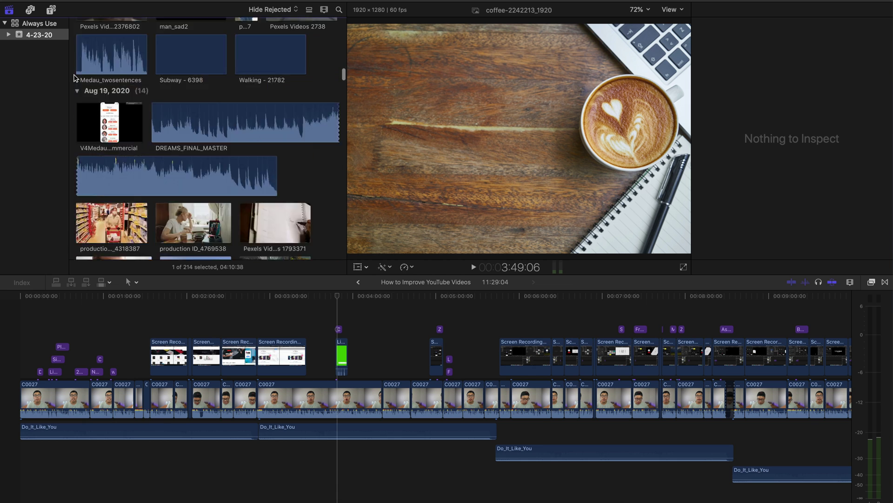
{"action": "scroll", "coordinate": [74, 79], "scroll_direction": "down", "scroll_amount": 15}
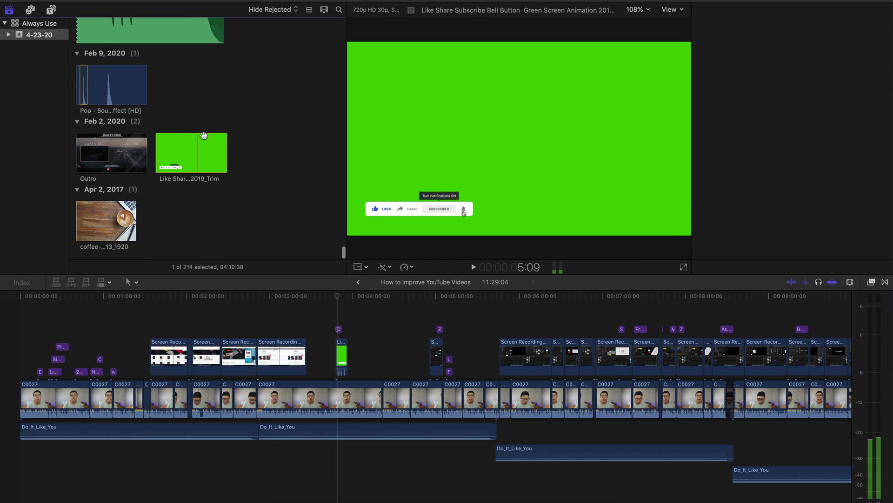
{"action": "left_click", "coordinate": [199, 166]}
{"action": "key", "text": "super+4"}
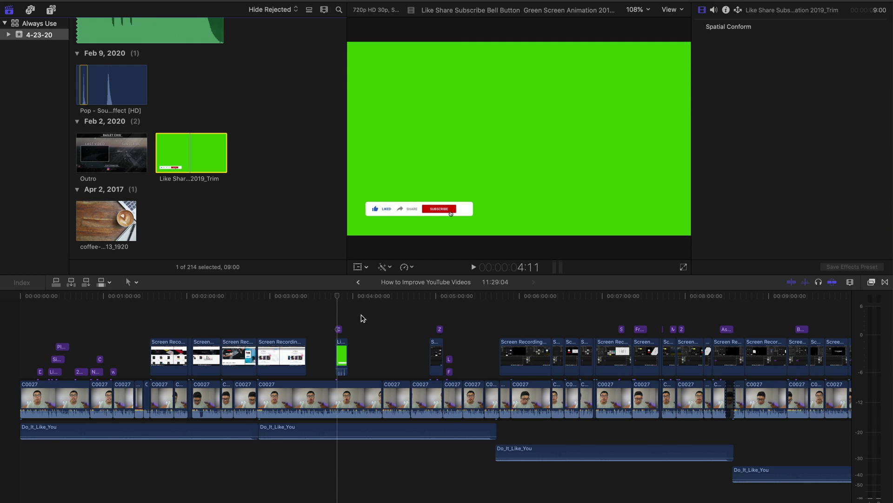
{"action": "left_click_drag", "start_coordinate": [339, 329], "coordinate": [373, 328]}
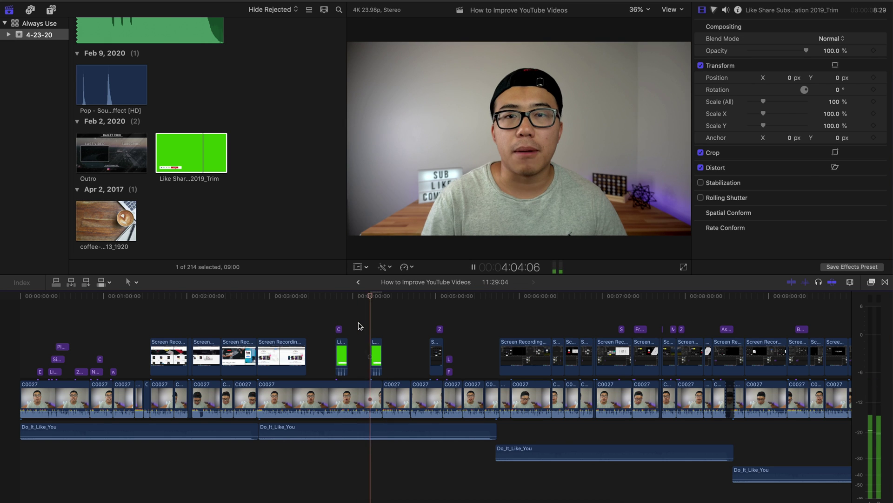
{"action": "left_click", "coordinate": [361, 326]}
{"action": "key", "text": "space"}
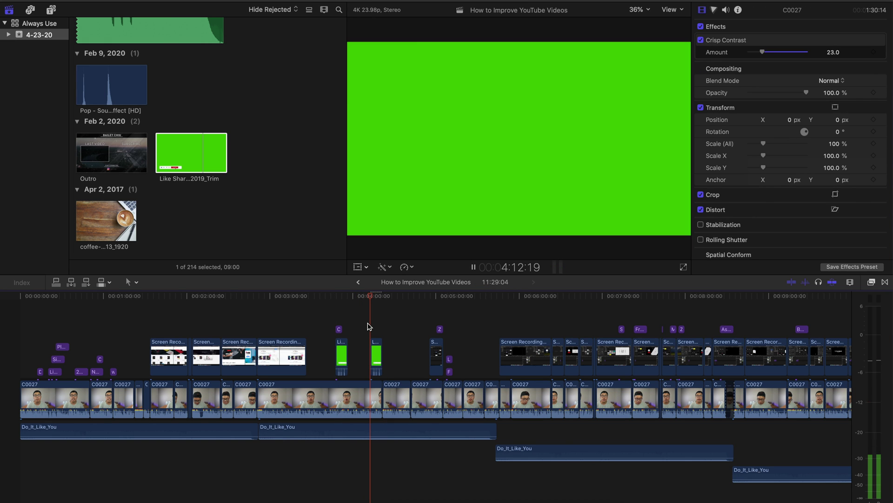
{"action": "key", "text": "space"}
Step: Apply the Keyer effect to the newly placed green-screen Like Share Subscribe clip on the timeline
{"action": "left_click", "coordinate": [376, 356]}
{"action": "left_click", "coordinate": [885, 283]}
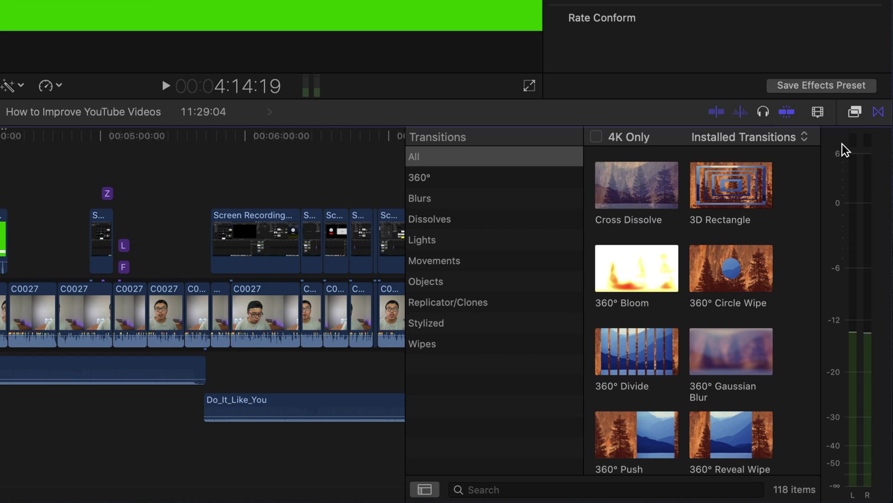
{"action": "left_click", "coordinate": [855, 112]}
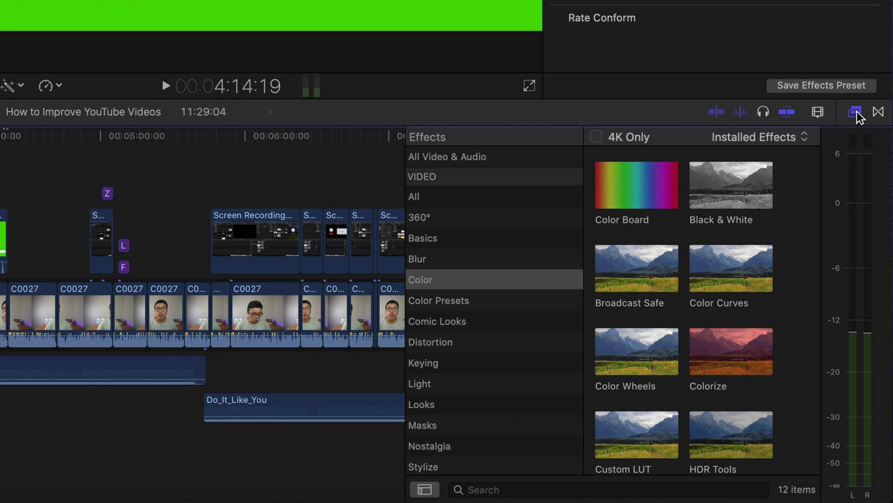
{"action": "left_click", "coordinate": [424, 363]}
{"action": "left_click", "coordinate": [637, 207]}
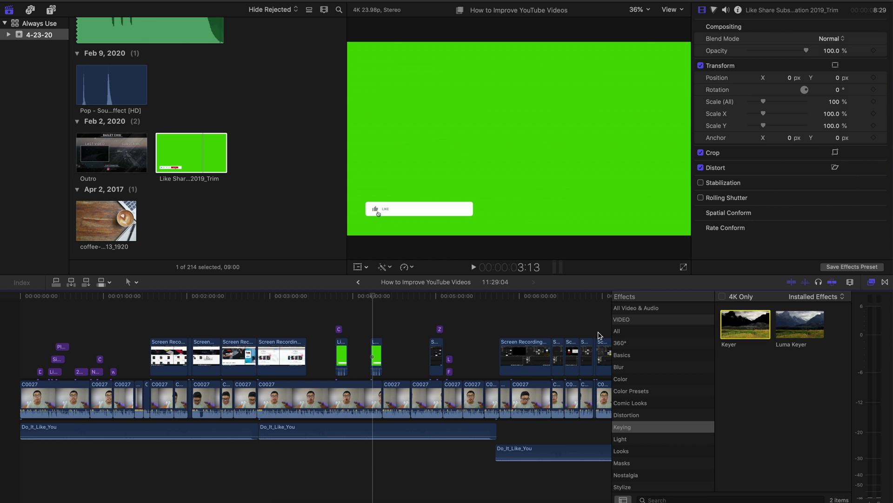
{"action": "left_click_drag", "start_coordinate": [635, 200], "coordinate": [122, 219]}
{"action": "left_click_drag", "start_coordinate": [448, 343], "coordinate": [371, 353]}
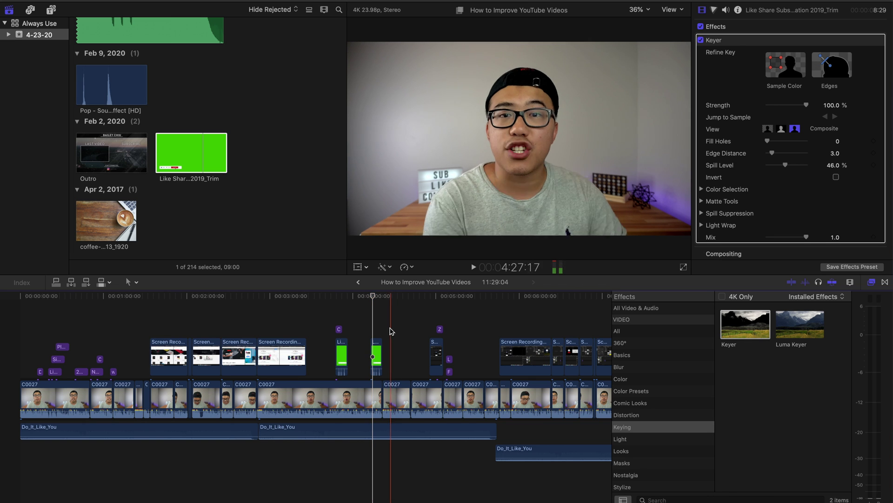
Step: Split the main C0027 clip at 4:30:05
{"action": "left_click", "coordinate": [384, 331]}
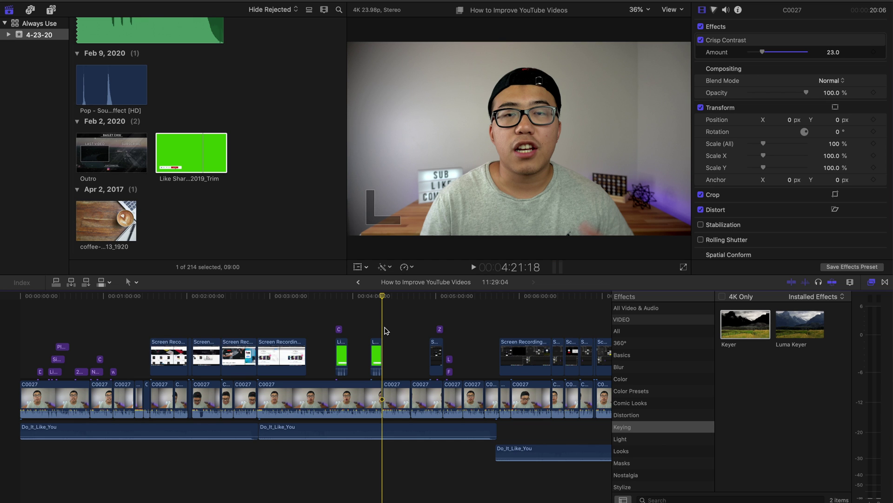
{"action": "left_click", "coordinate": [395, 329]}
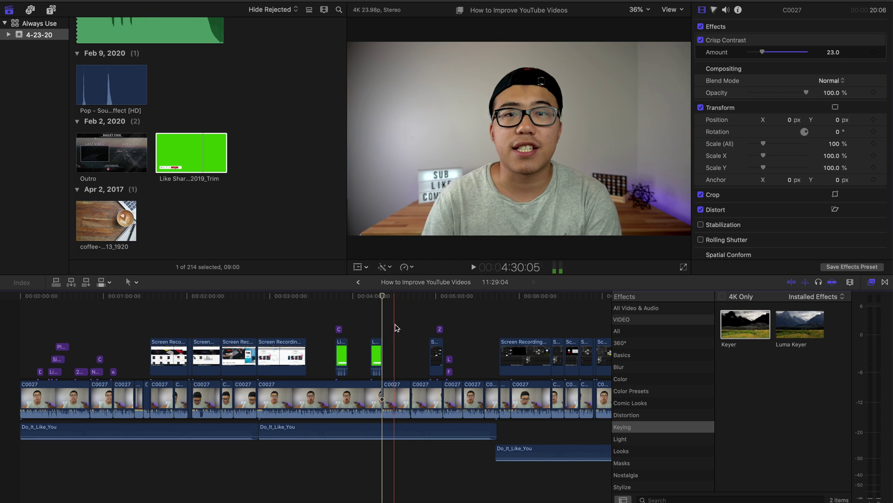
{"action": "left_click", "coordinate": [395, 388]}
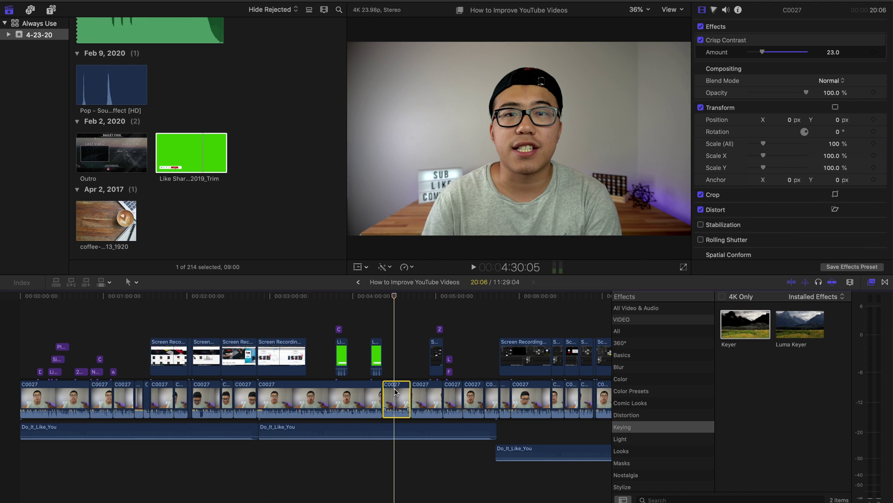
{"action": "key", "text": "super+b"}
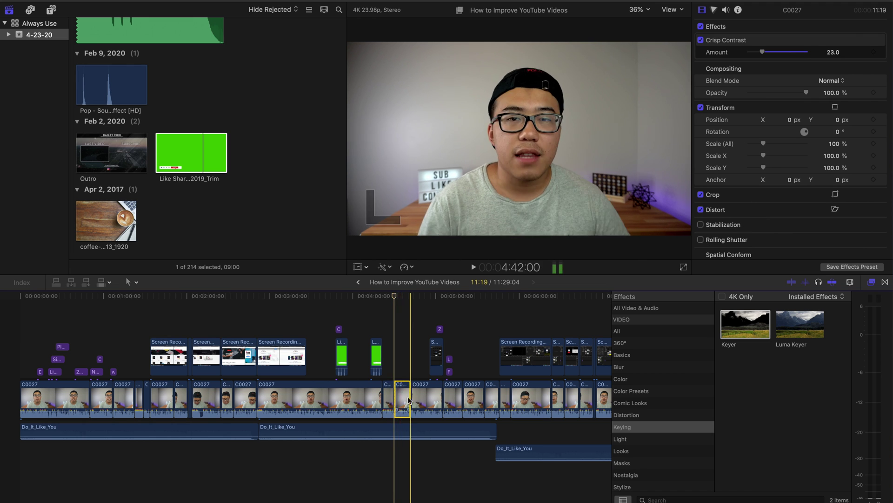
Step: Try removing the C0027 segment that starts at 4:30:05, and undo the cut
{"action": "key", "text": "Delete"}
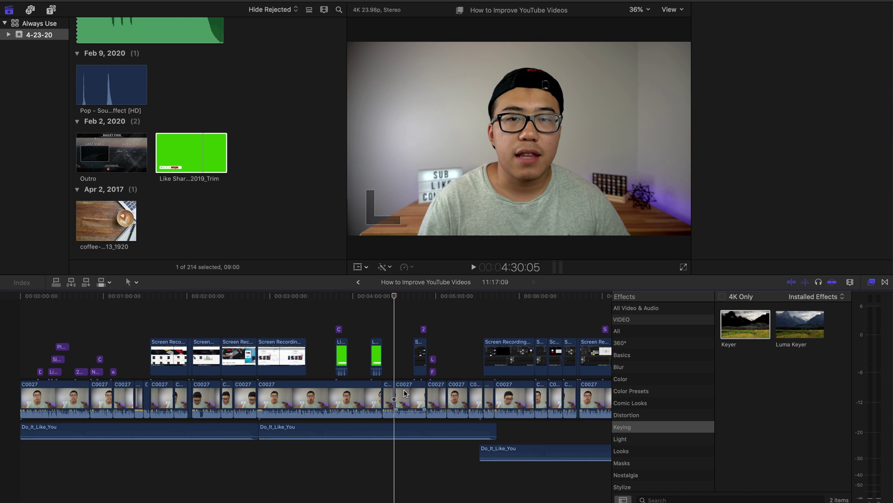
{"action": "key", "text": "super+z"}
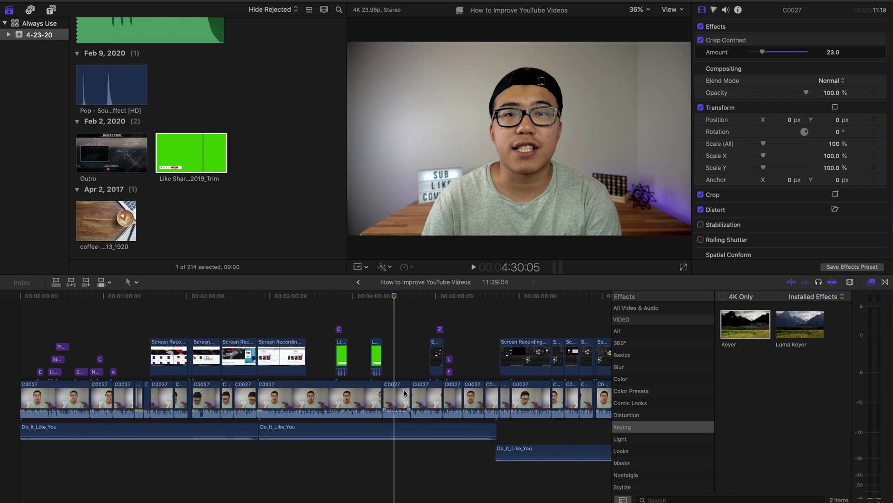
Step: Delete the second green-screen Like Share Subscribe clip, ending near 4:21, from above the main footage
{"action": "left_click", "coordinate": [380, 355]}
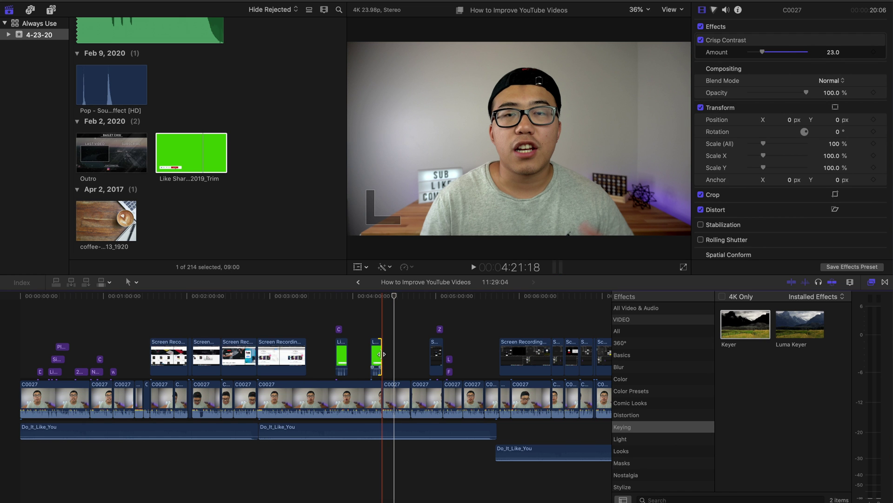
{"action": "key", "text": "Delete"}
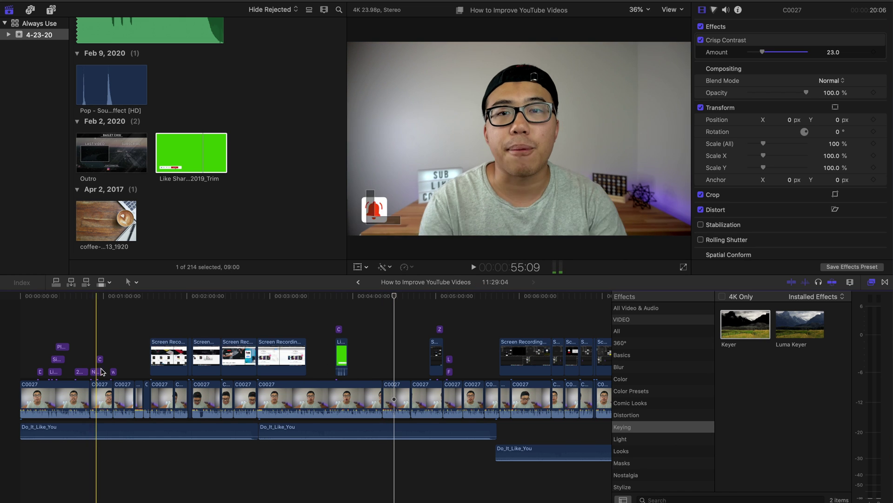
Step: Look over the timeline, raise the system volume and play the main footage around 3:30 to check its sound
{"action": "scroll", "coordinate": [390, 365], "scroll_direction": "right", "scroll_amount": 5}
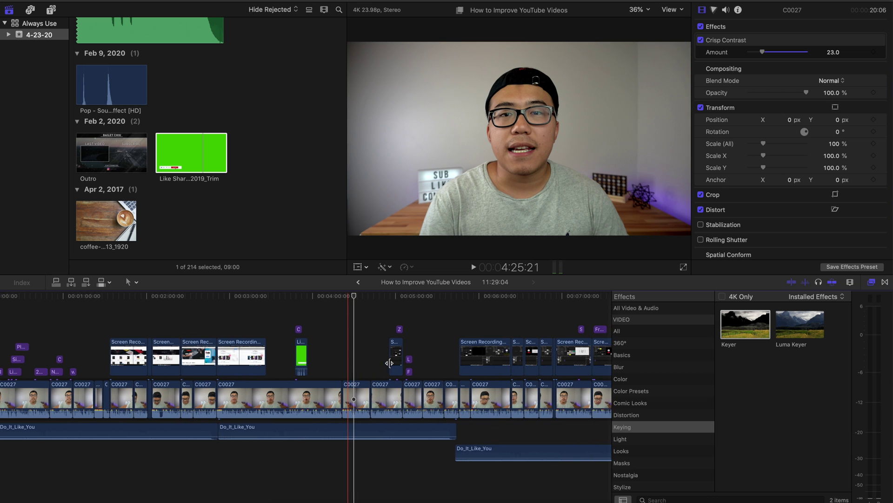
{"action": "scroll", "coordinate": [390, 366], "scroll_direction": "right", "scroll_amount": 3}
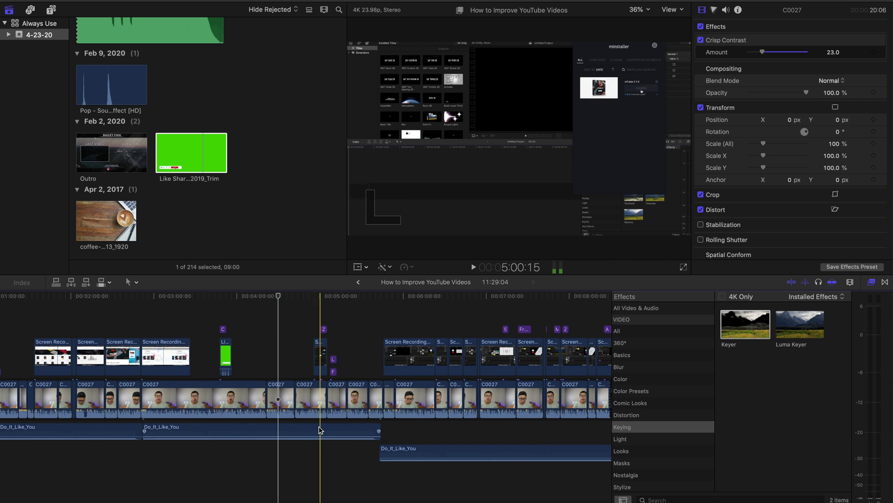
{"action": "scroll", "coordinate": [197, 394], "scroll_direction": "left", "scroll_amount": 8}
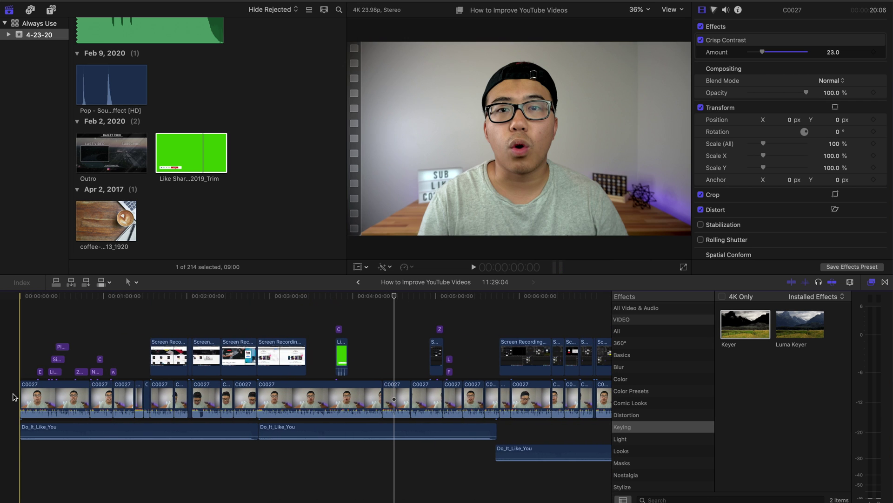
{"action": "left_click", "coordinate": [14, 391]}
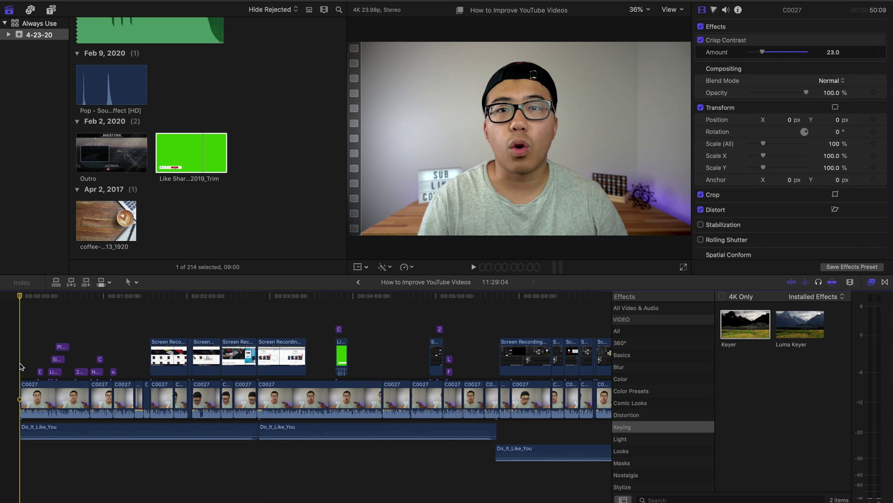
{"action": "key", "text": "XF86AudioRaiseVolume"}
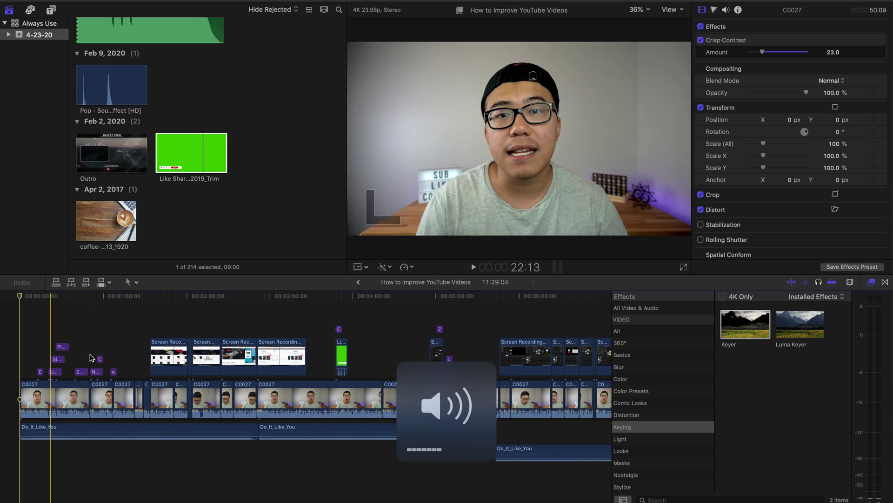
{"action": "left_click", "coordinate": [306, 334]}
{"action": "key", "text": "space"}
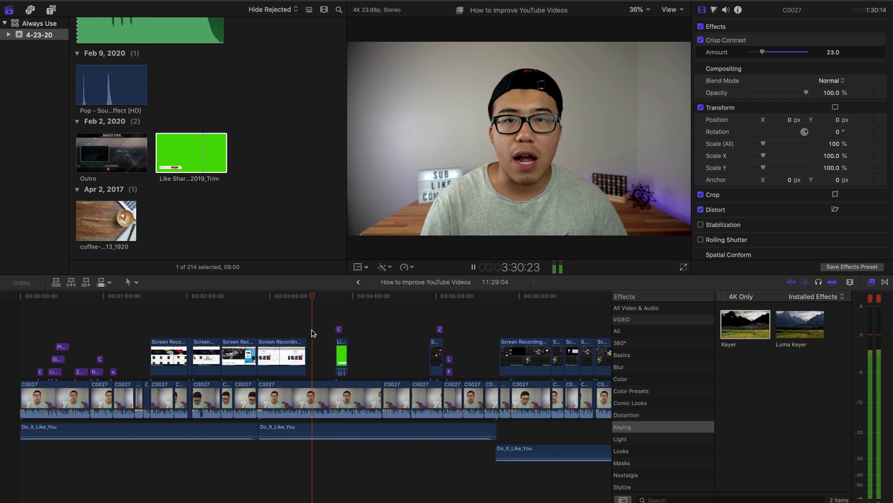
{"action": "key", "text": "space"}
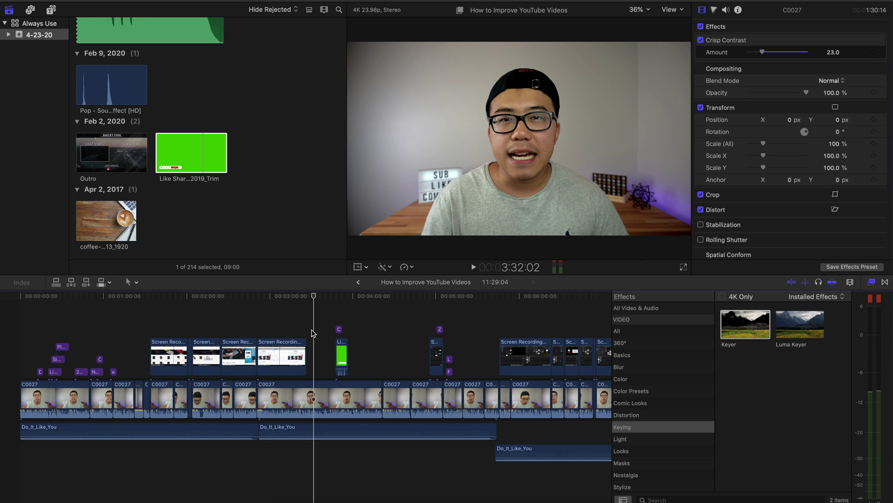
Step: Place the Beat_Your_Competition music from the event below the existing music at the start of the timeline, with the system sound muted
{"action": "scroll", "coordinate": [254, 137], "scroll_direction": "up", "scroll_amount": 5}
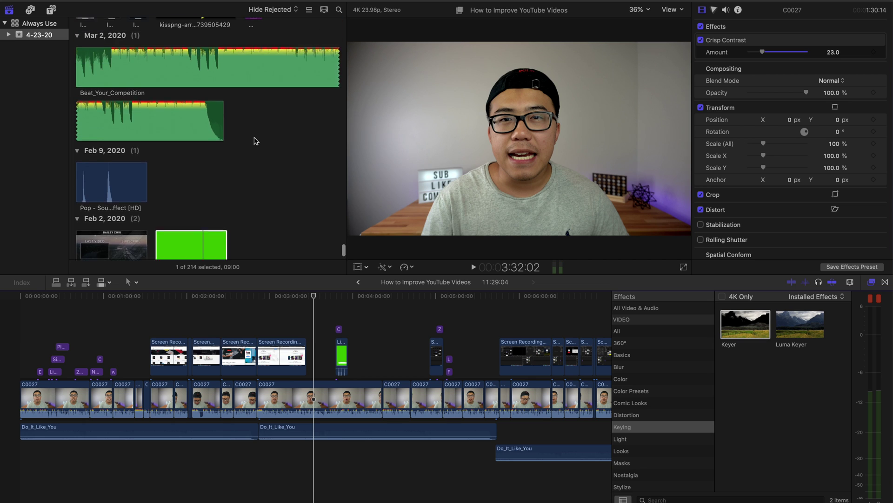
{"action": "scroll", "coordinate": [254, 137], "scroll_direction": "down", "scroll_amount": 2}
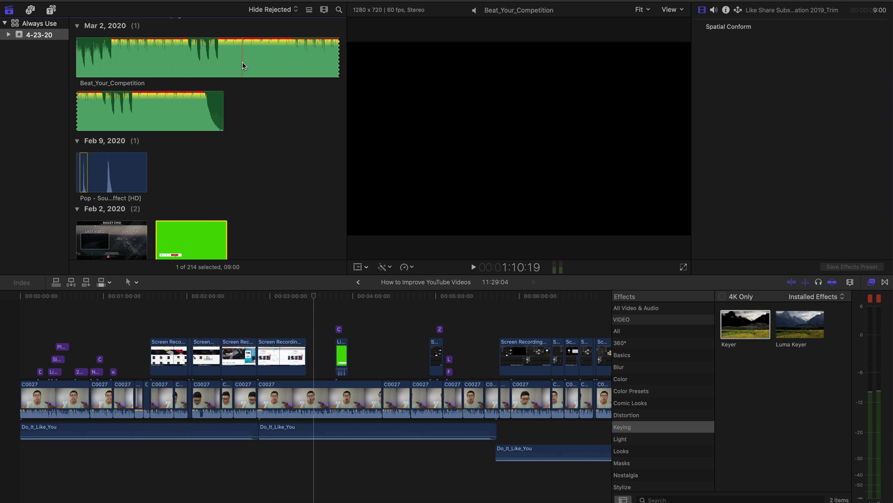
{"action": "left_click", "coordinate": [242, 62]}
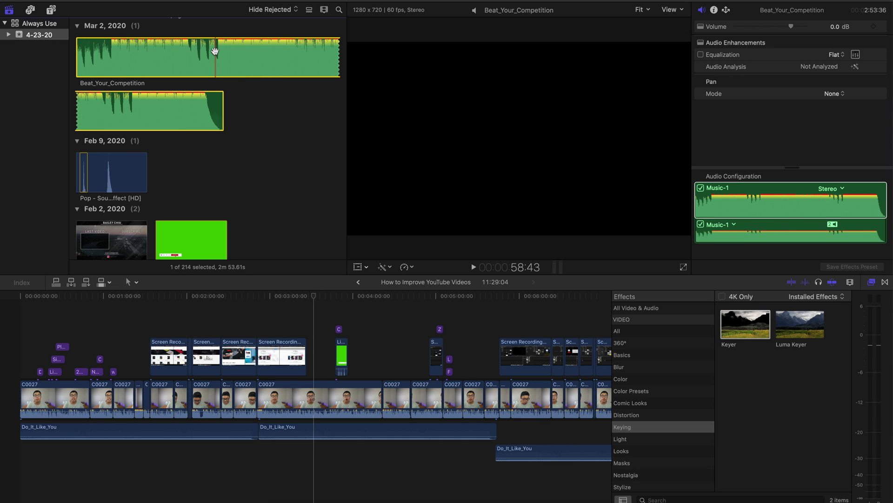
{"action": "key", "text": "XF86AudioMute"}
{"action": "key", "text": "super+2"}
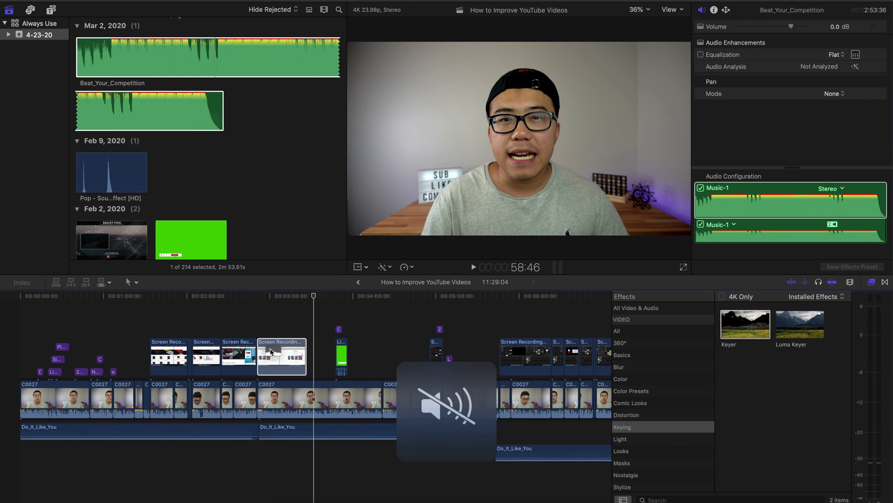
{"action": "left_click_drag", "start_coordinate": [216, 57], "coordinate": [16, 485]}
{"action": "left_click_drag", "start_coordinate": [15, 484], "coordinate": [16, 482]}
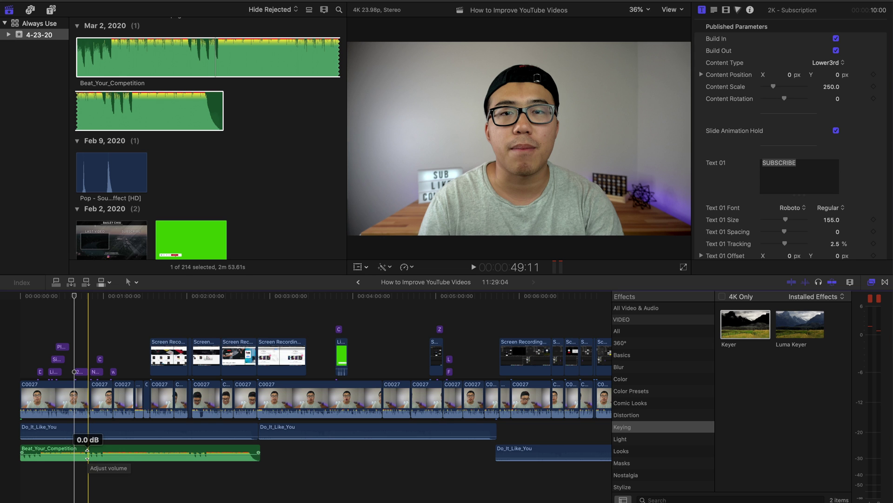
Step: Lower the Beat_Your_Competition track's volume to -32 dB and add a fade-in of about 16 seconds at its start
{"action": "left_click", "coordinate": [112, 433]}
{"action": "mouse_move", "coordinate": [108, 435]}
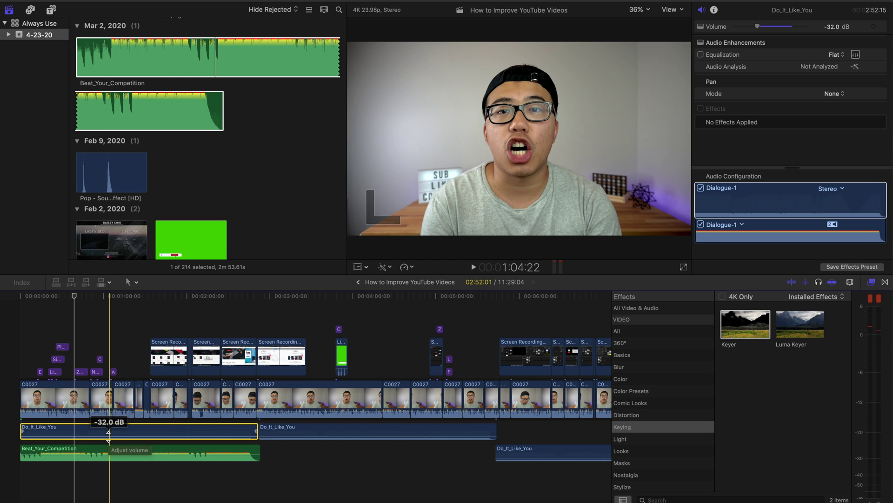
{"action": "mouse_move", "coordinate": [137, 449]}
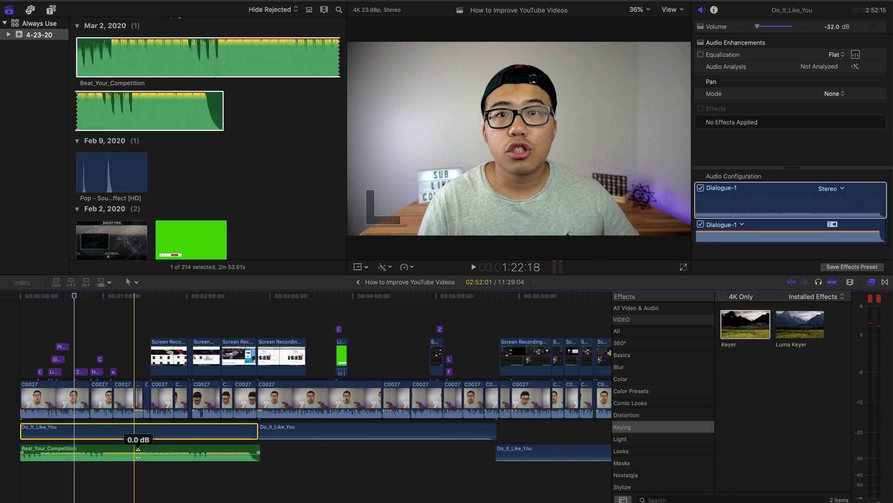
{"action": "left_click_drag", "start_coordinate": [138, 454], "coordinate": [142, 454]}
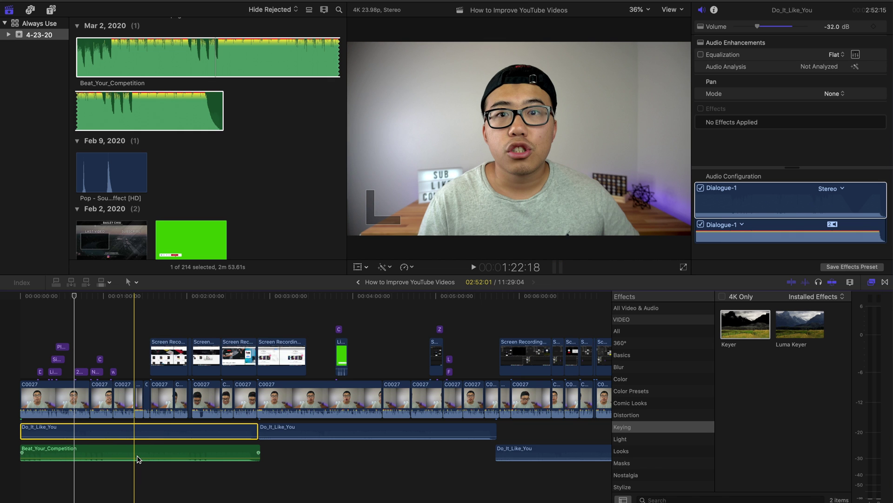
{"action": "left_click", "coordinate": [111, 474]}
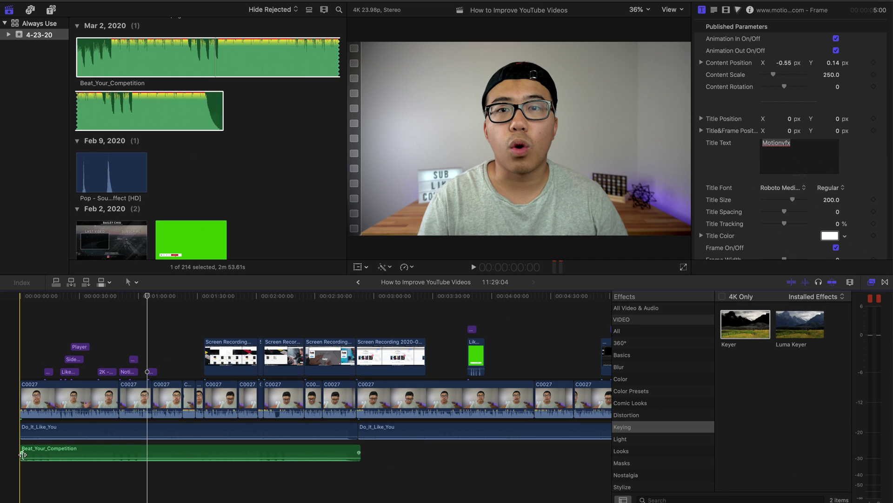
{"action": "left_click_drag", "start_coordinate": [23, 454], "coordinate": [51, 451]}
{"action": "left_click", "coordinate": [22, 476]}
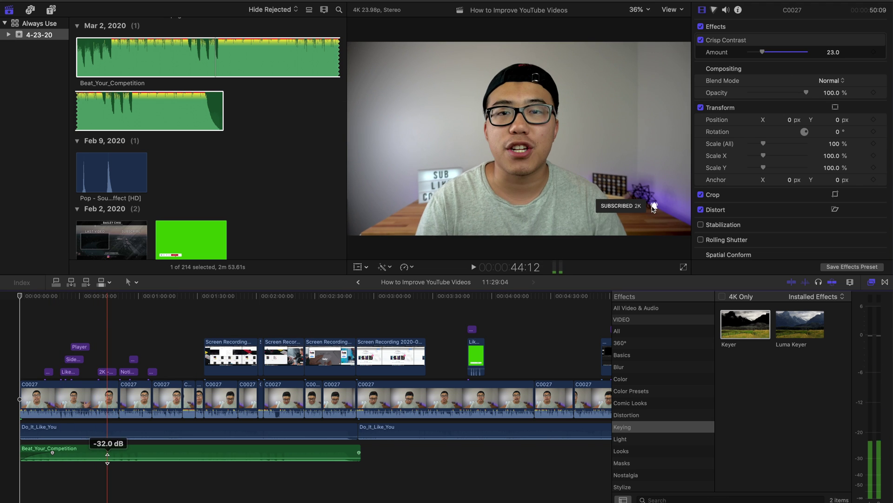
Step: Play the end of the last C0027 clip up to about 11:19 to review the transition into the outro
{"action": "scroll", "coordinate": [108, 459], "scroll_direction": "right", "scroll_amount": 10}
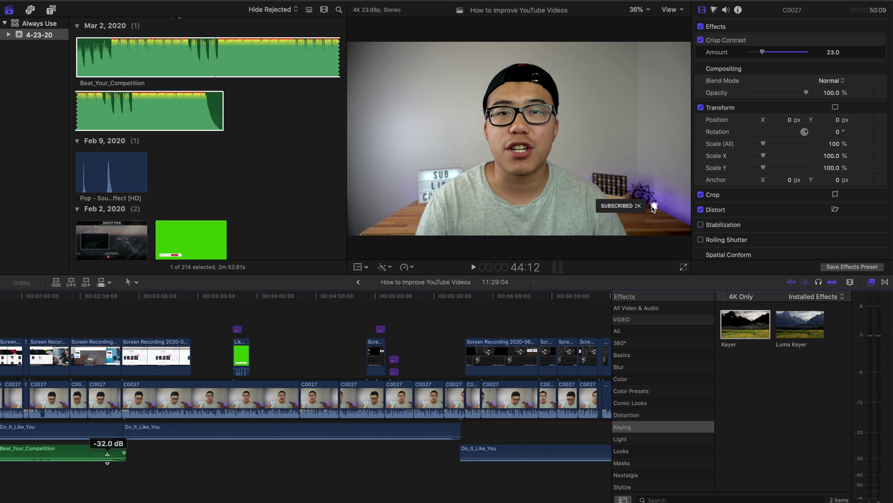
{"action": "key", "text": "super+minus"}
{"action": "scroll", "coordinate": [249, 396], "scroll_direction": "right", "scroll_amount": 5}
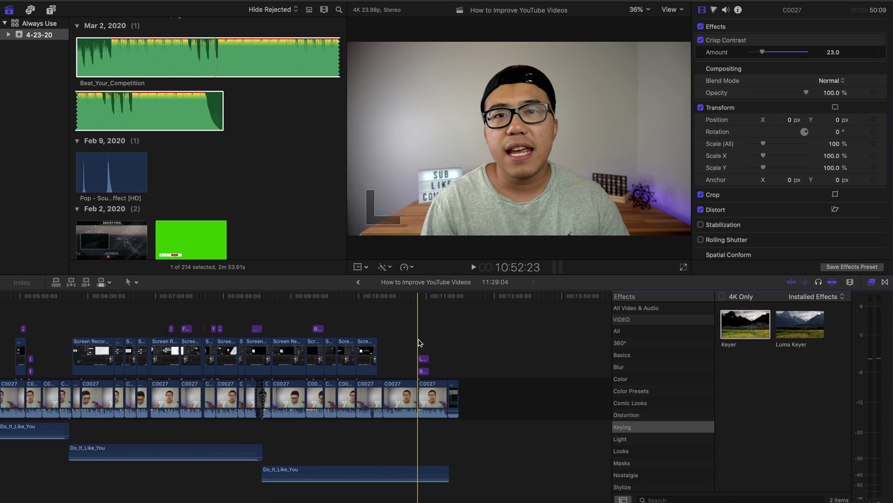
{"action": "key", "text": "space"}
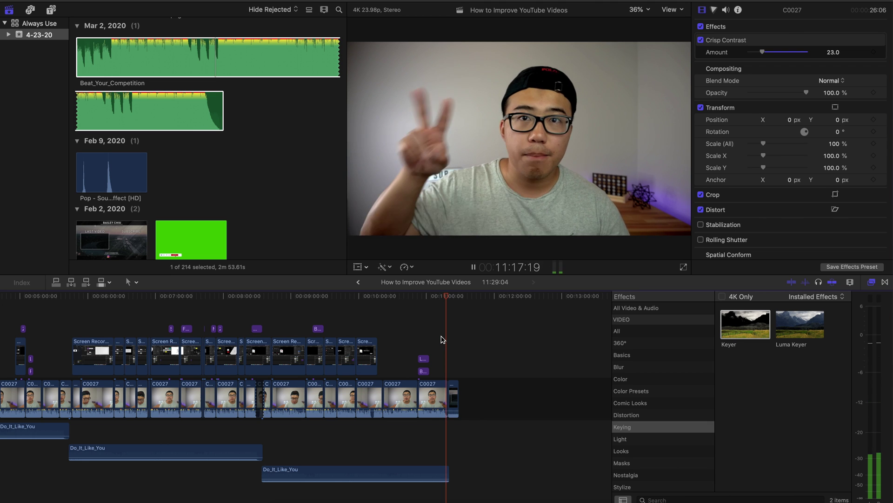
{"action": "key", "text": "space"}
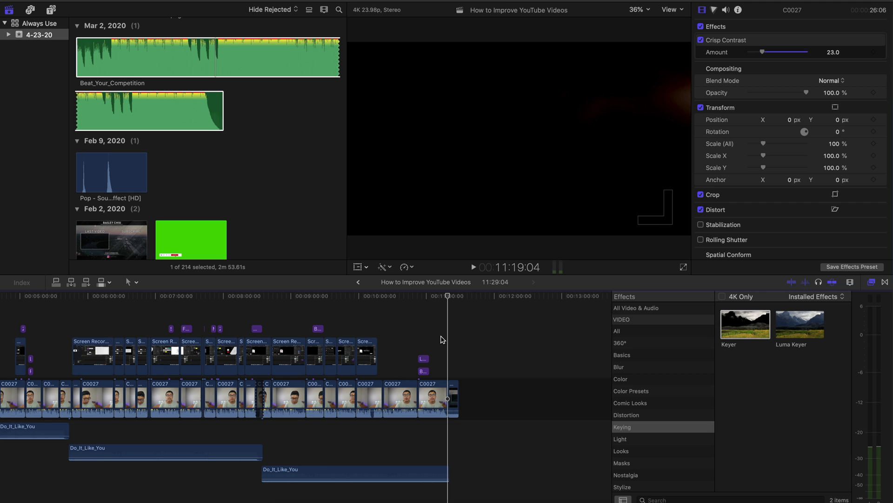
Step: Step to the start of the Outro clip at 11:19:05 and play it to review the end screen
{"action": "key", "text": "Right"}
{"action": "key", "text": "Right"}
{"action": "key", "text": "Right"}
{"action": "key", "text": "Right"}
{"action": "key", "text": "Right"}
{"action": "key", "text": "Right"}
{"action": "key", "text": "Right"}
{"action": "key", "text": "Right"}
{"action": "key", "text": "Right"}
{"action": "key", "text": "Right"}
{"action": "key", "text": "Right"}
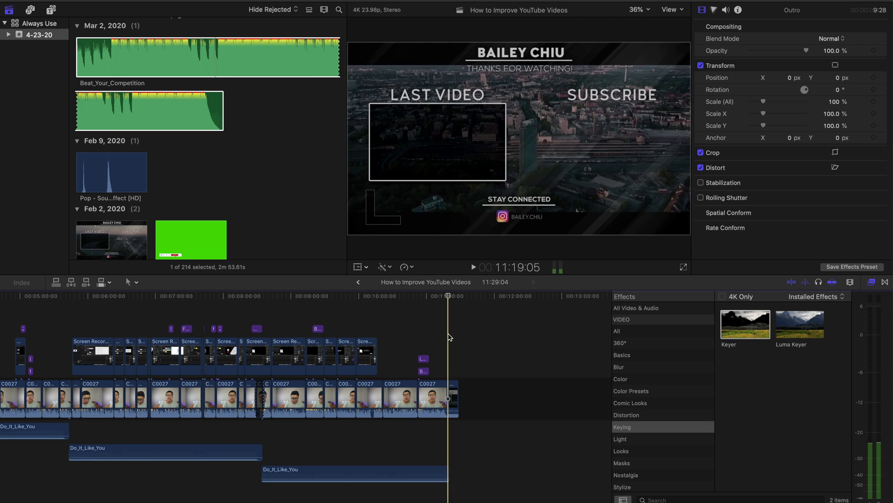
{"action": "key", "text": "space"}
{"action": "key", "text": "space"}
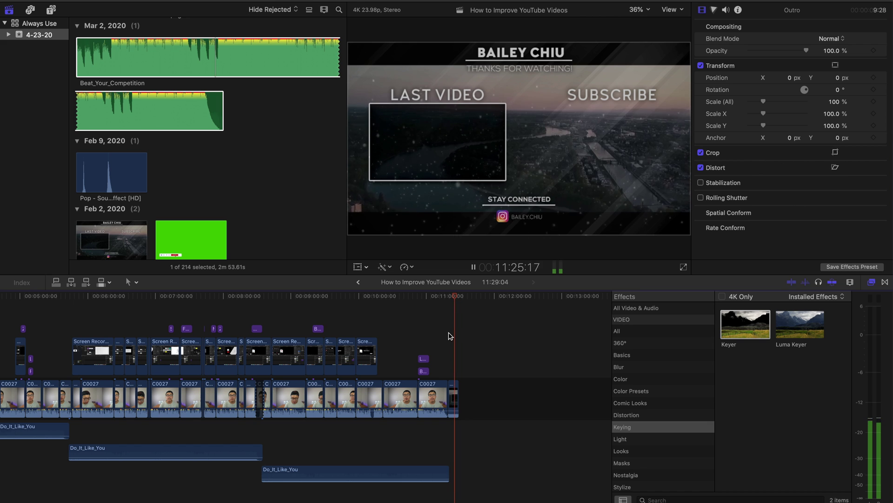
{"action": "key", "text": "space"}
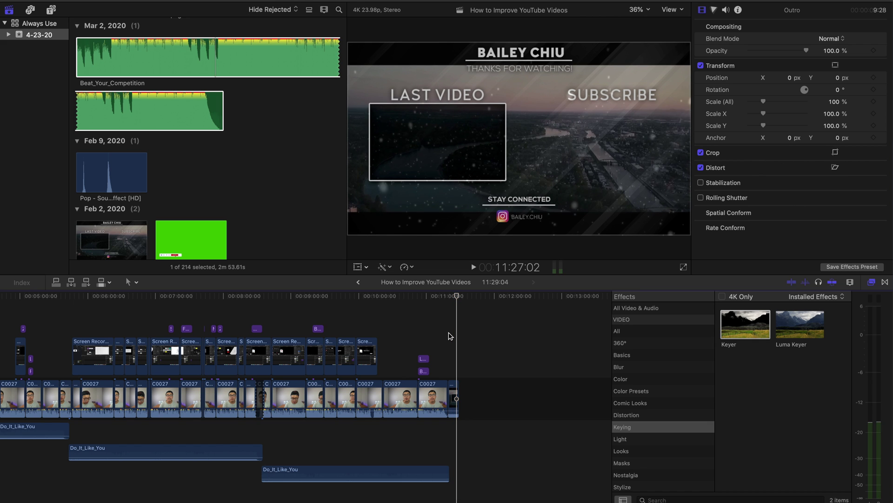